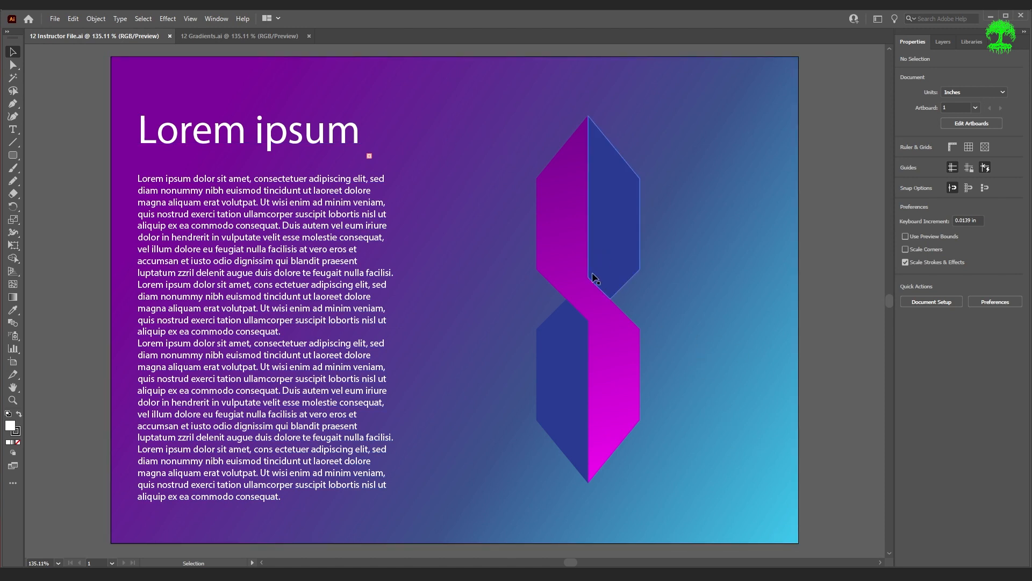
- In the 12 Gradients.ai document, try the Orange, Yellow and Fading Sky fills on the background rectangle and apply the white-to-black gradient
{"action": "left_click", "coordinate": [273, 37]}
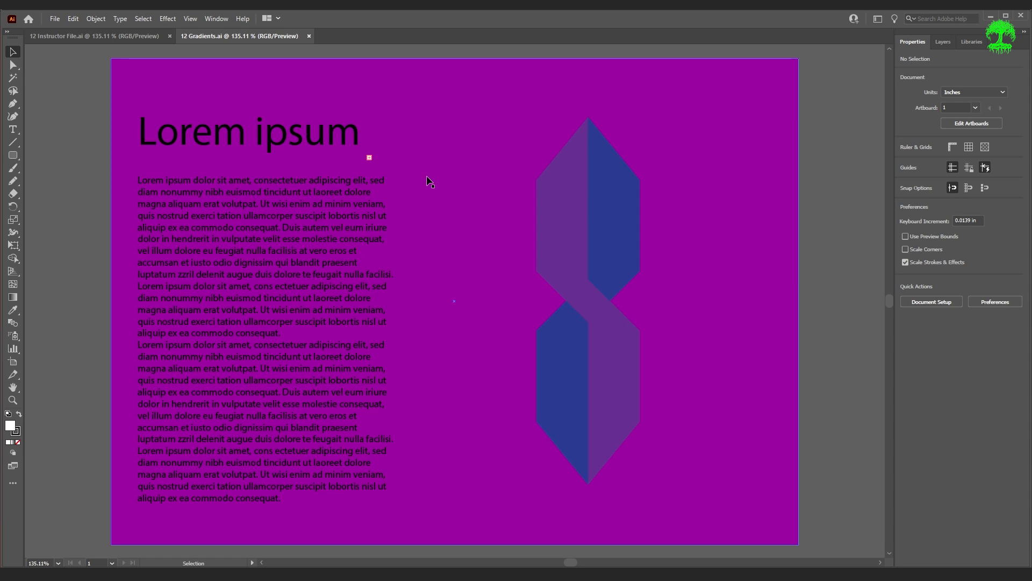
{"action": "left_click", "coordinate": [755, 248]}
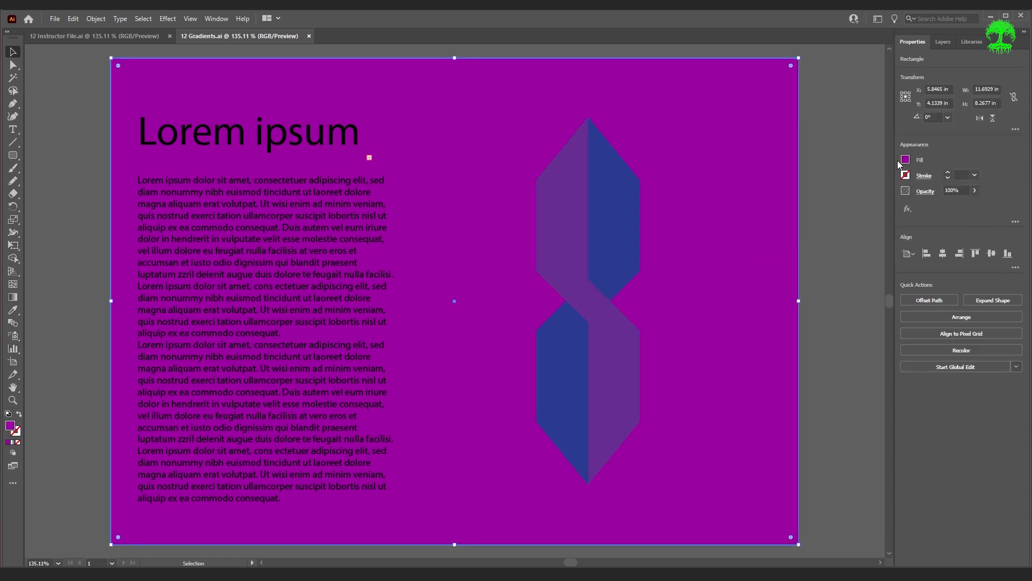
{"action": "left_click", "coordinate": [905, 160]}
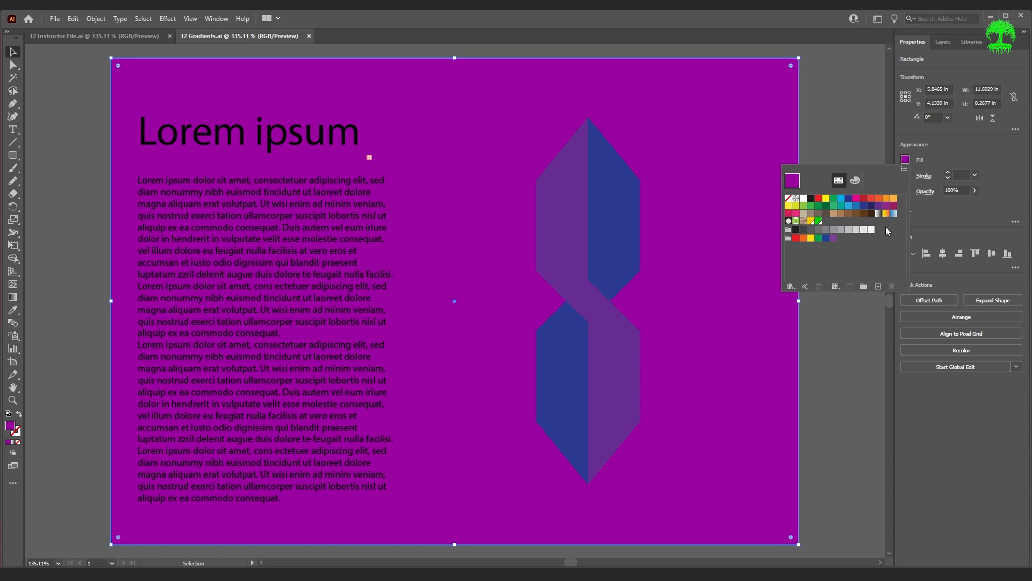
{"action": "left_click", "coordinate": [879, 214]}
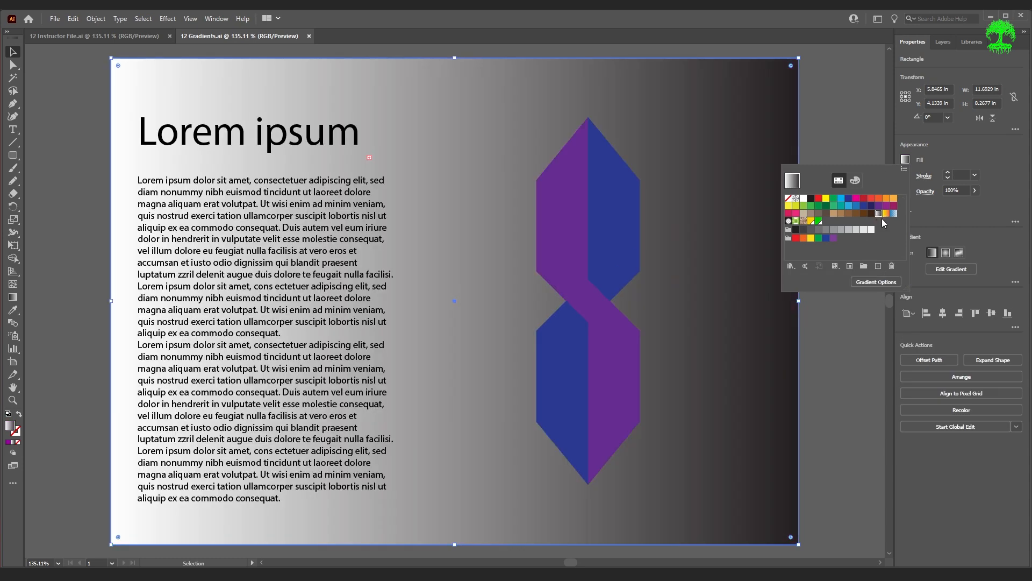
{"action": "left_click", "coordinate": [886, 213]}
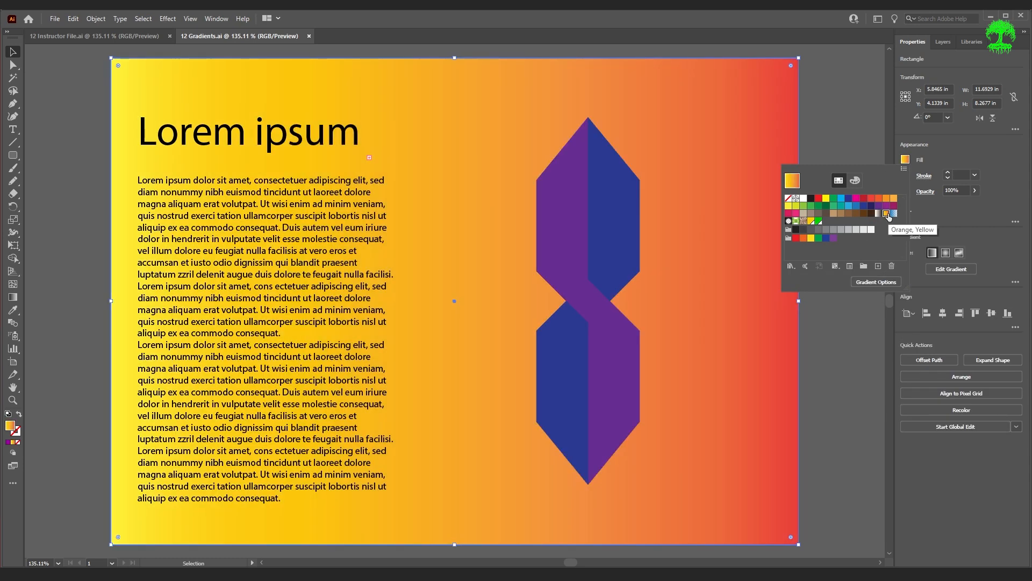
{"action": "left_click", "coordinate": [894, 214]}
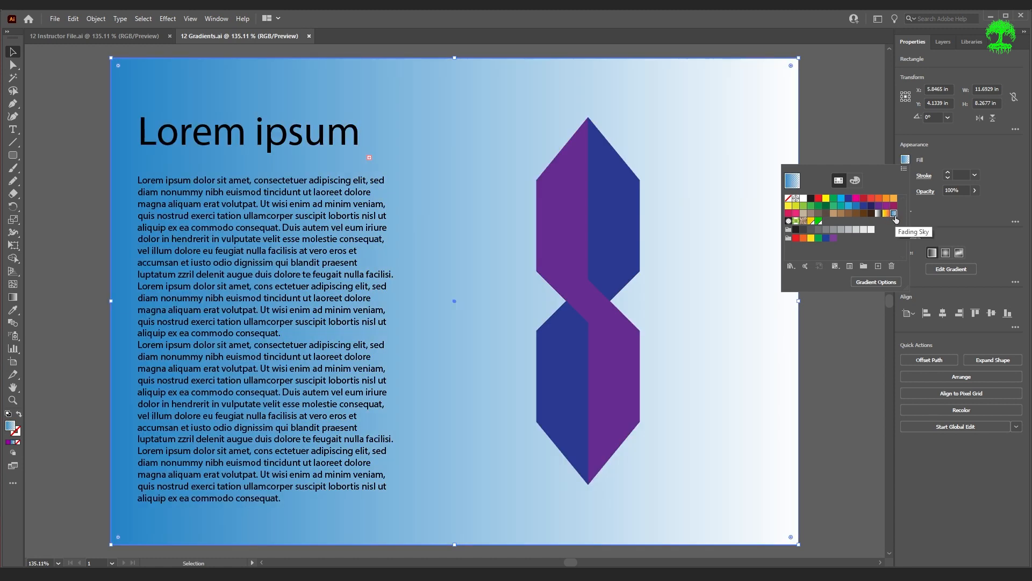
{"action": "left_click", "coordinate": [879, 214]}
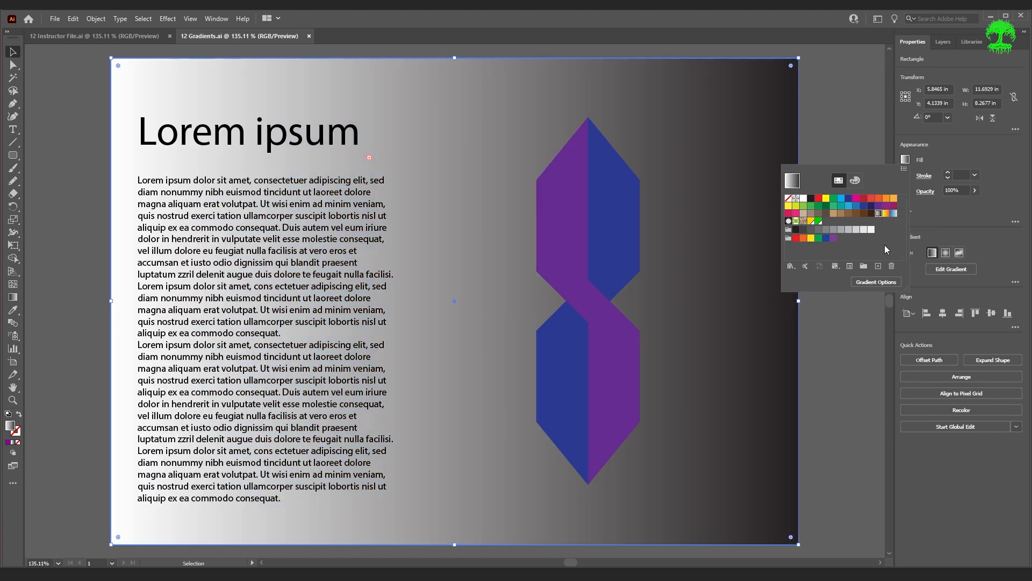
- Open the detailed gradient settings for the background rectangle and color the gradient's starting stop purple
{"action": "left_click", "coordinate": [885, 282]}
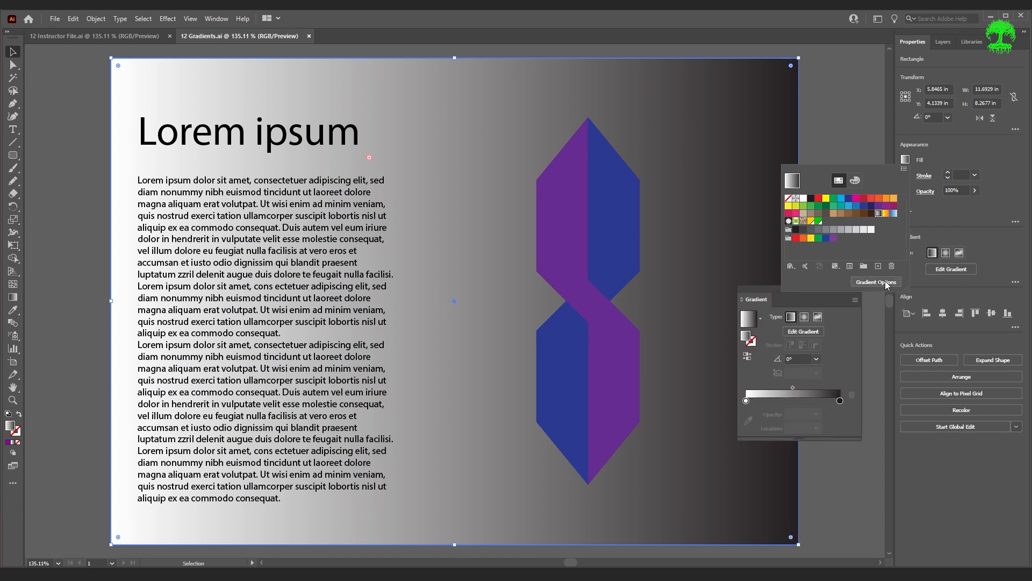
{"action": "left_click", "coordinate": [831, 299]}
{"action": "left_click_drag", "start_coordinate": [821, 289], "coordinate": [780, 205]}
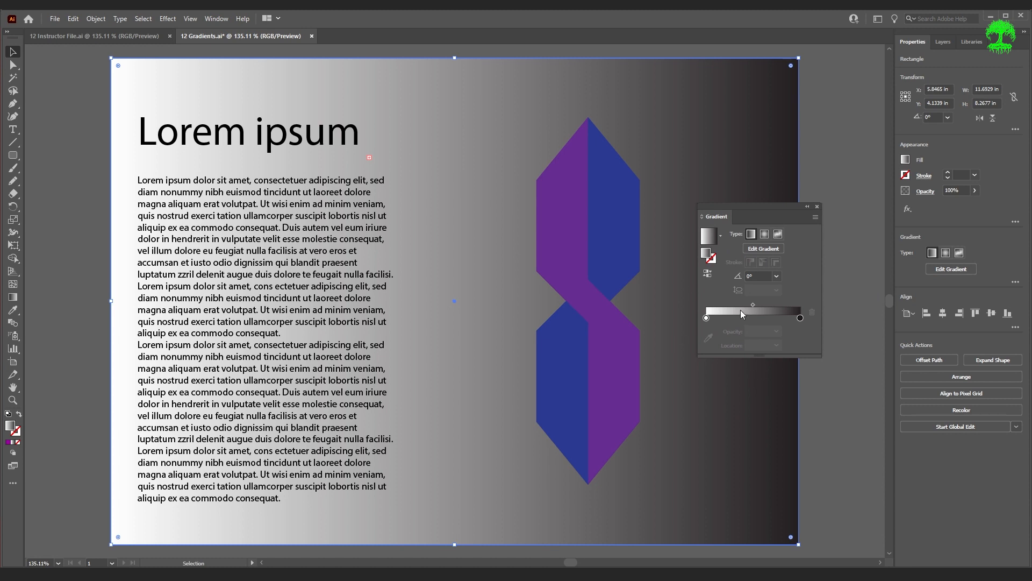
{"action": "double_click", "coordinate": [706, 318]}
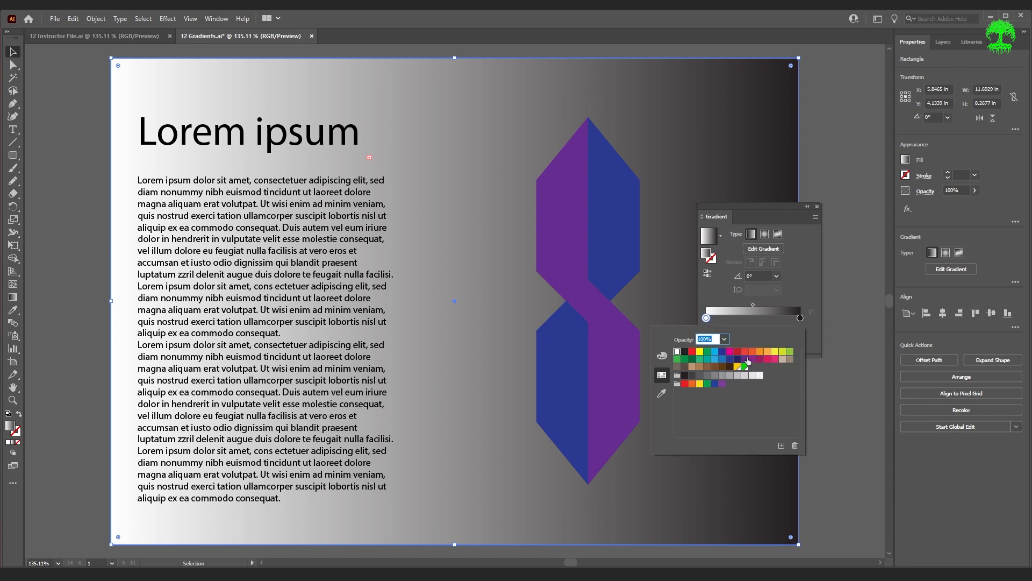
{"action": "left_click", "coordinate": [745, 359]}
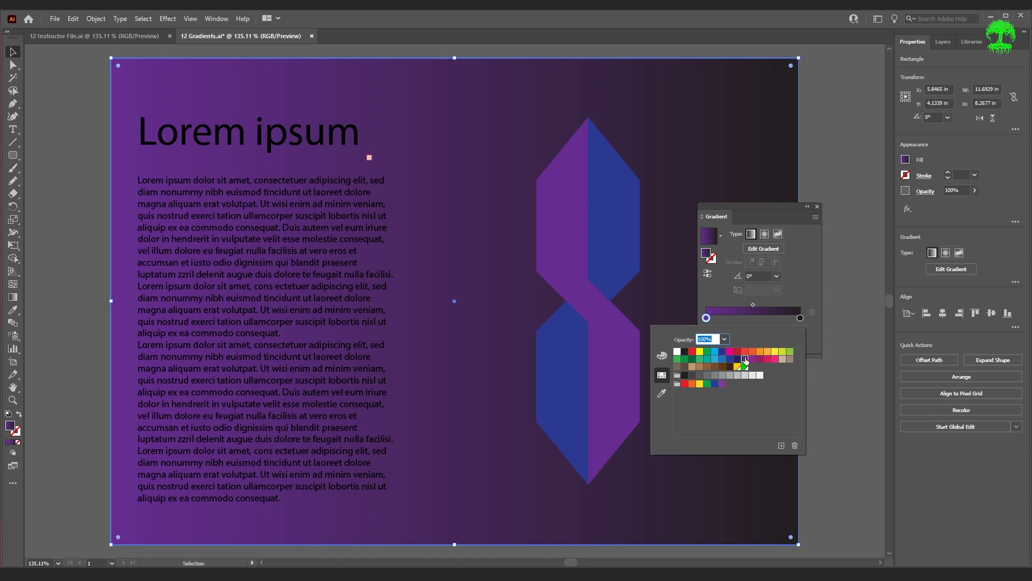
{"action": "left_click", "coordinate": [808, 327]}
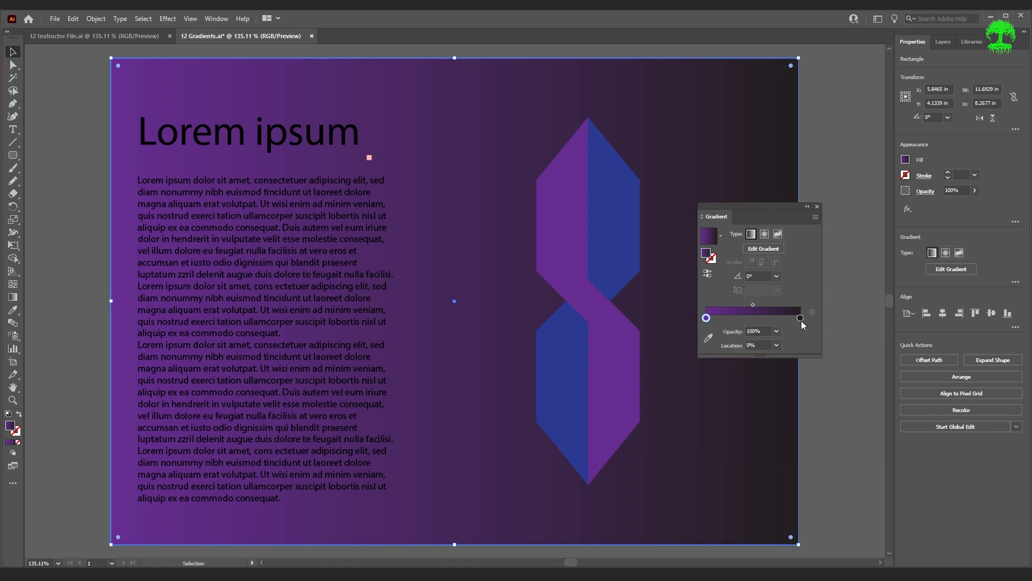
- Color the end stop of the background gradient light blue
{"action": "double_click", "coordinate": [801, 319]}
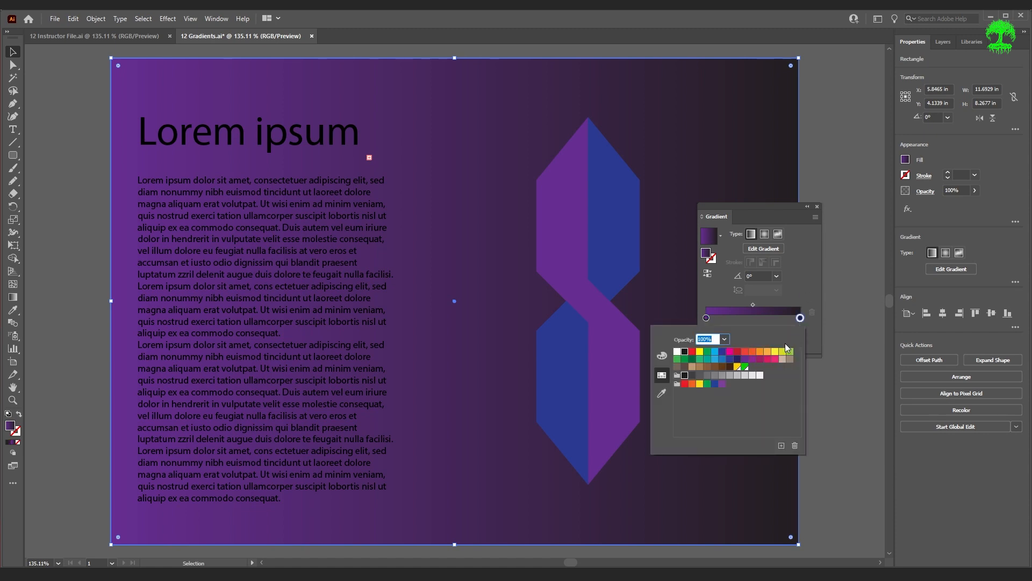
{"action": "left_click", "coordinate": [715, 359]}
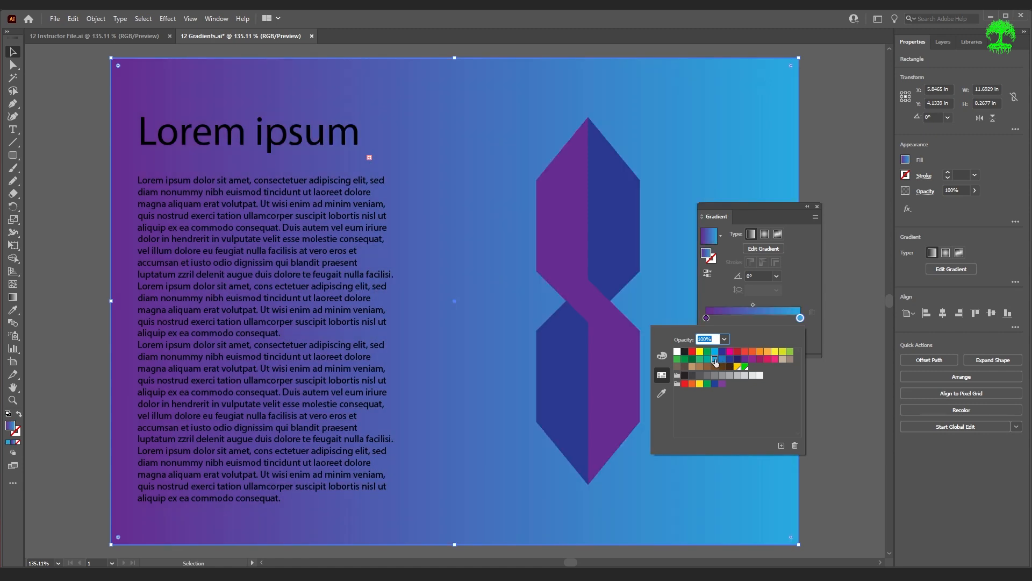
{"action": "left_click", "coordinate": [803, 280]}
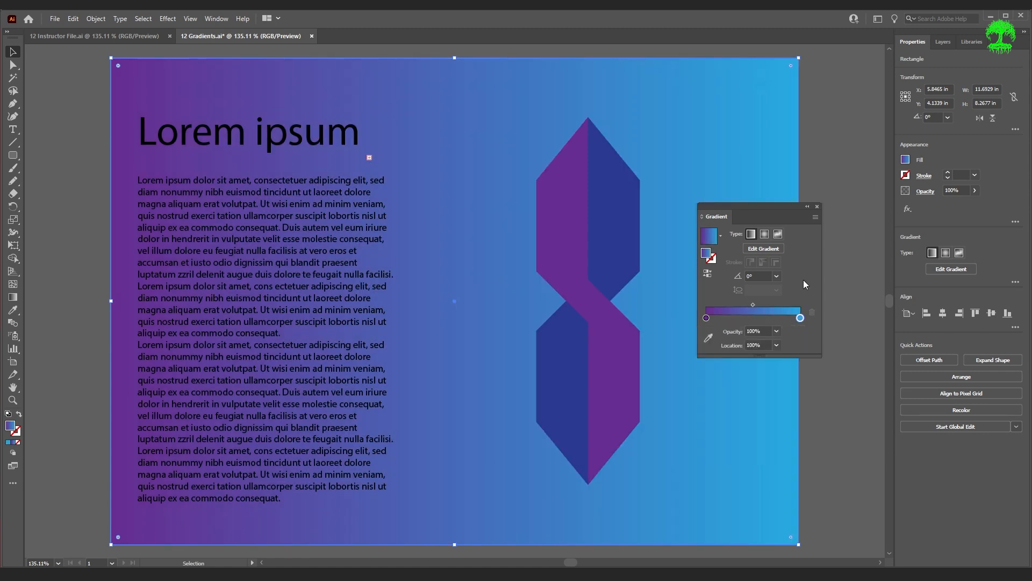
- Add a red color stop in the middle of the background gradient and remove it again
{"action": "left_click", "coordinate": [753, 319]}
{"action": "double_click", "coordinate": [752, 317]}
{"action": "left_click", "coordinate": [737, 352]}
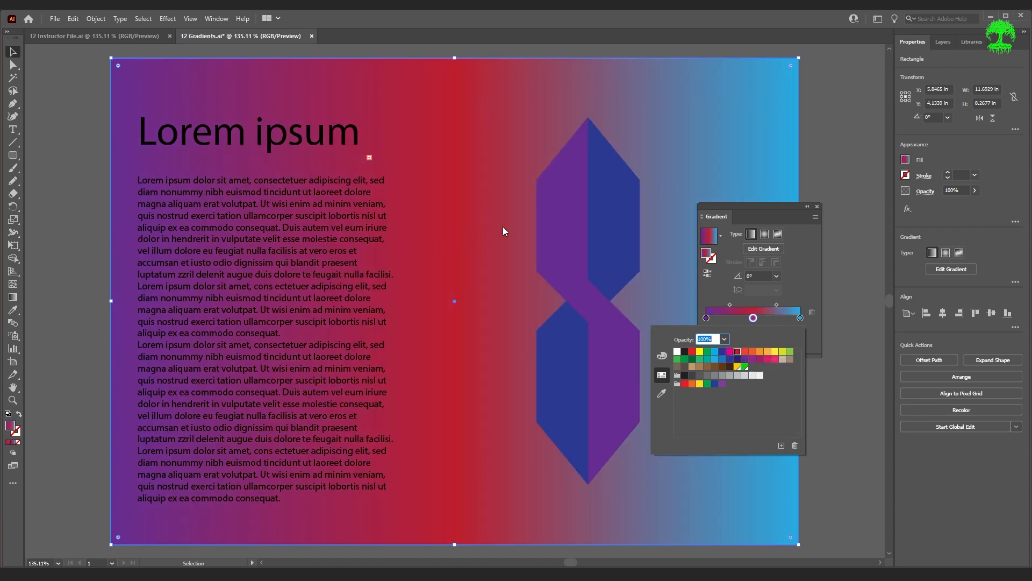
{"action": "left_click", "coordinate": [771, 307]}
{"action": "left_click_drag", "start_coordinate": [754, 318], "coordinate": [761, 401]}
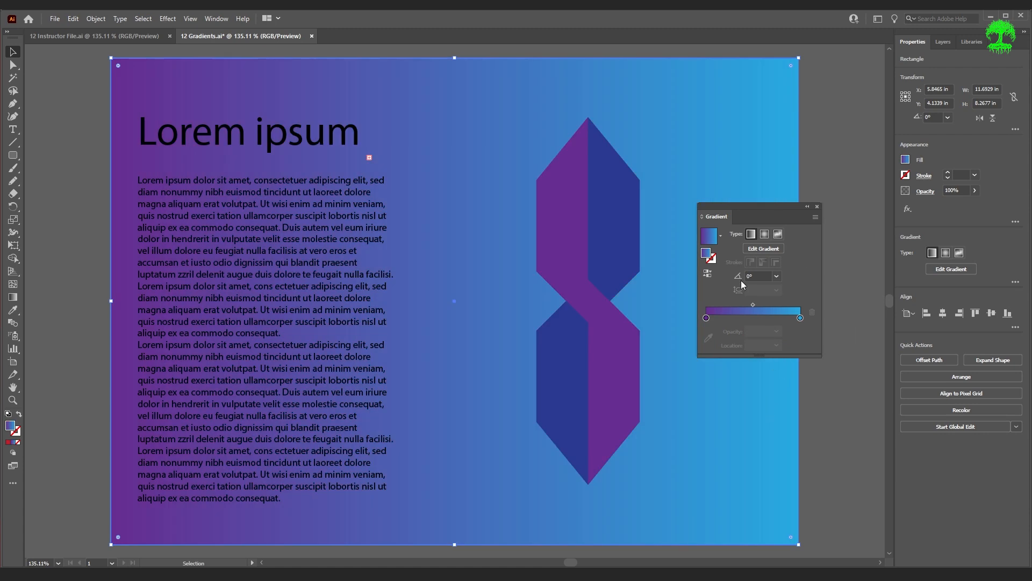
- Try the radial and freeform types on the background gradient and return it to linear
{"action": "left_click", "coordinate": [765, 235]}
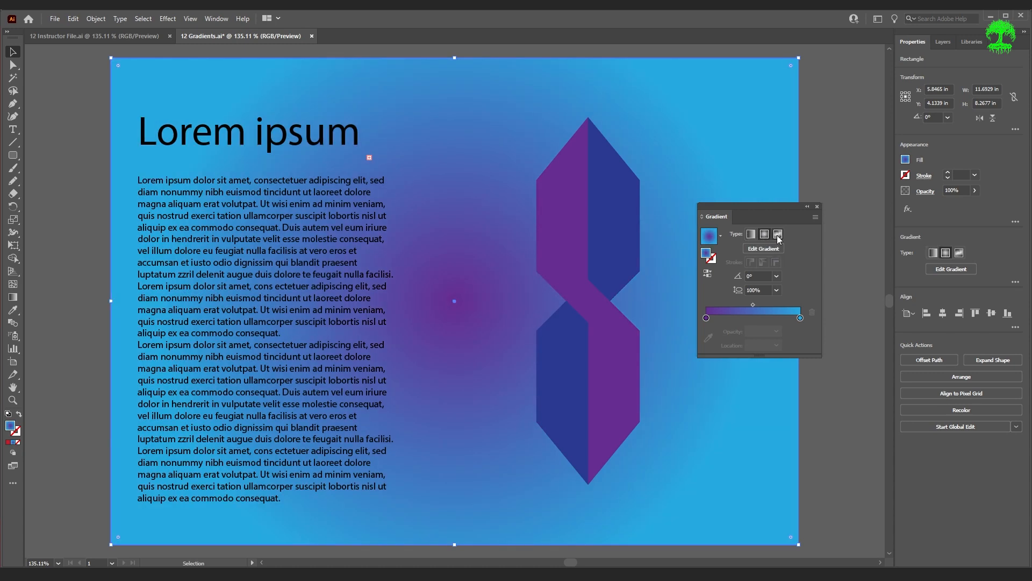
{"action": "left_click", "coordinate": [777, 234]}
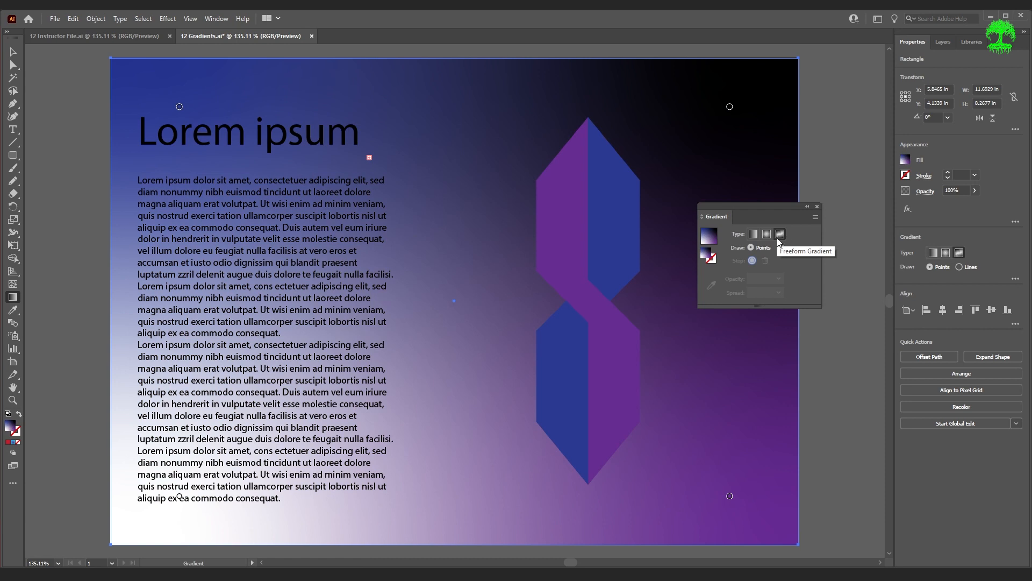
{"action": "left_click", "coordinate": [753, 234]}
{"action": "left_click_drag", "start_coordinate": [779, 204], "coordinate": [920, 315]}
{"action": "left_click", "coordinate": [905, 344]}
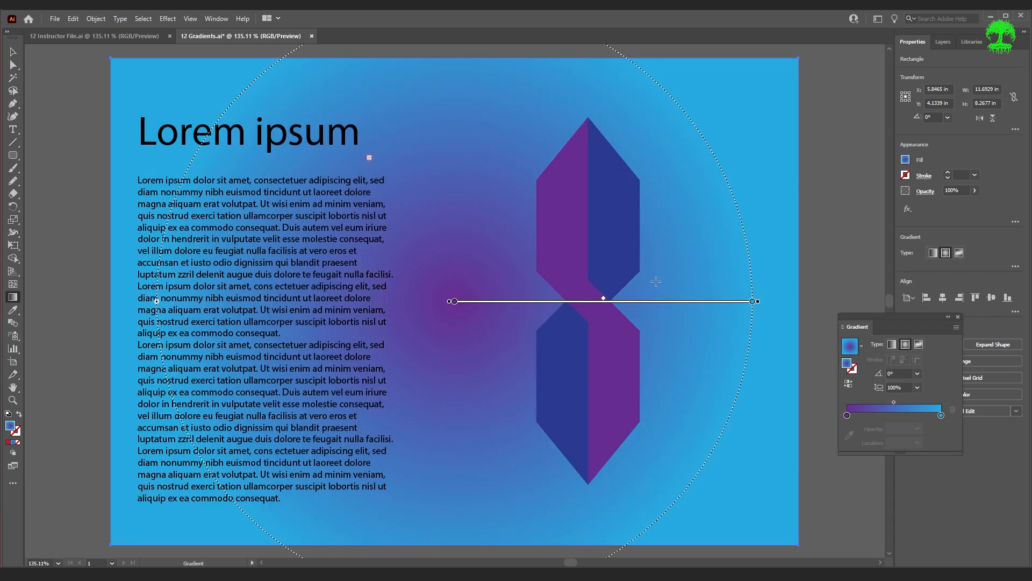
{"action": "left_click", "coordinate": [892, 345]}
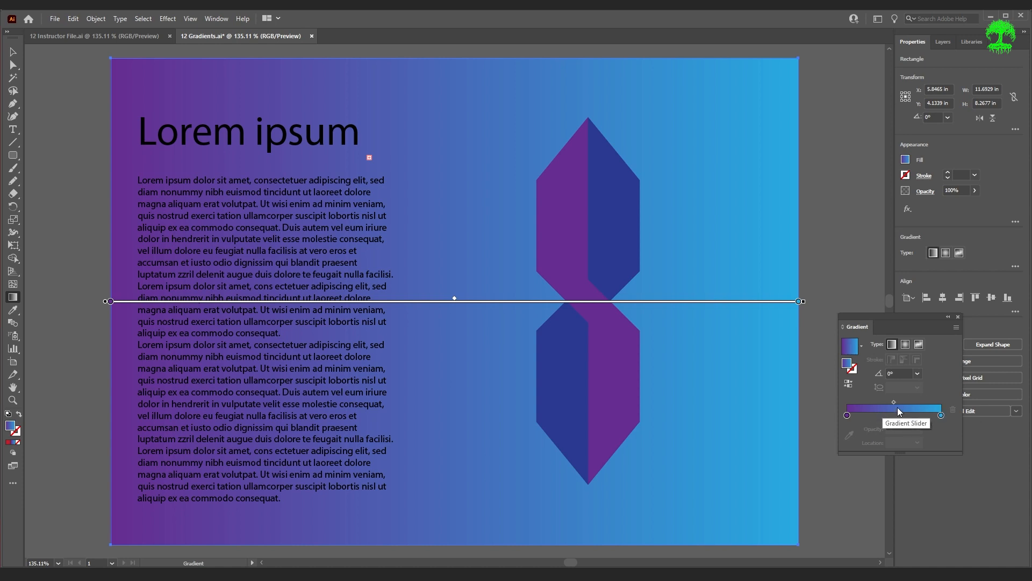
- Shift the background gradient's midpoint to 13% and bring it back to about 51%
{"action": "left_click_drag", "start_coordinate": [893, 402], "coordinate": [857, 404]}
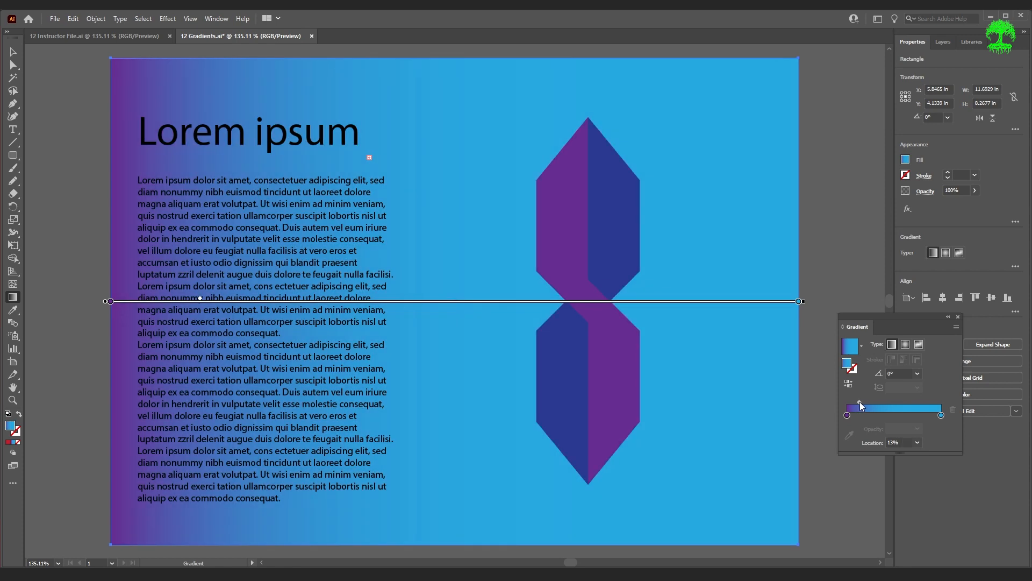
{"action": "left_click_drag", "start_coordinate": [859, 402], "coordinate": [896, 401]}
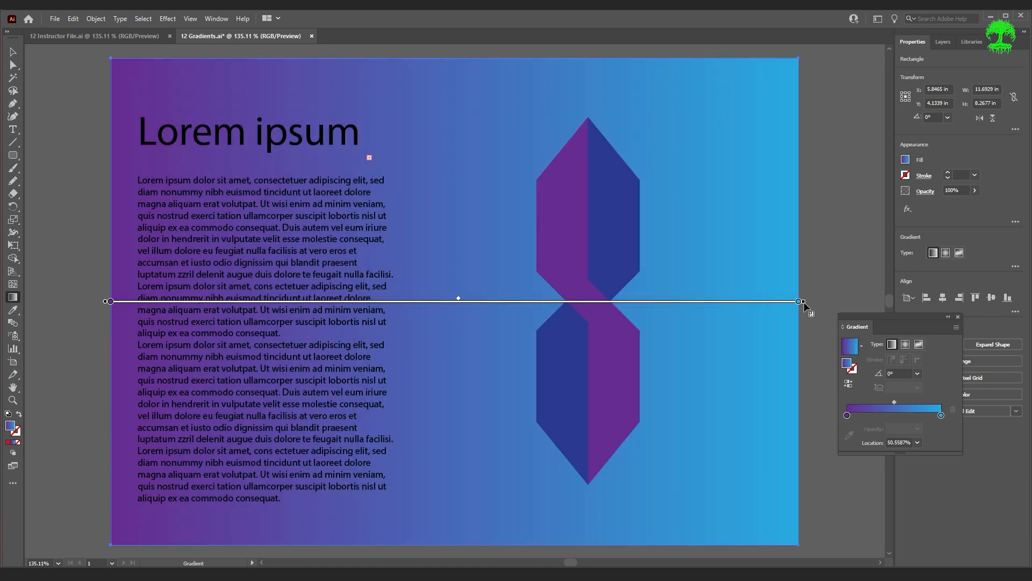
- Rotate the background gradient to about 21° and redraw it with the Gradient tool from the artboard's lower left to its upper right corner
{"action": "left_click_drag", "start_coordinate": [805, 300], "coordinate": [767, 157]}
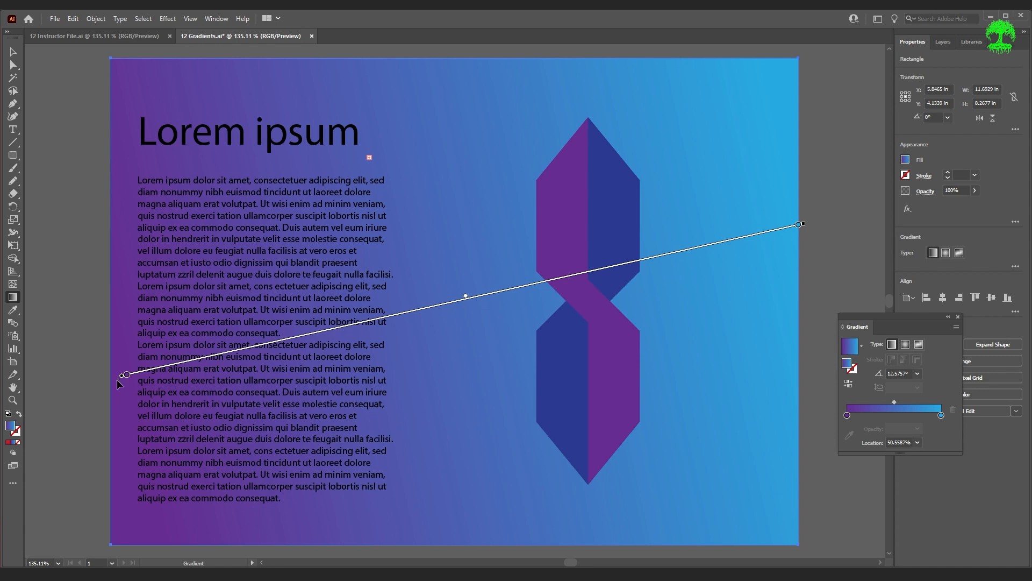
{"action": "mouse_move", "coordinate": [811, 220]}
{"action": "left_mouse_down"}
{"action": "mouse_move", "coordinate": [789, 206]}
{"action": "mouse_move", "coordinate": [747, 134]}
{"action": "left_mouse_up"}
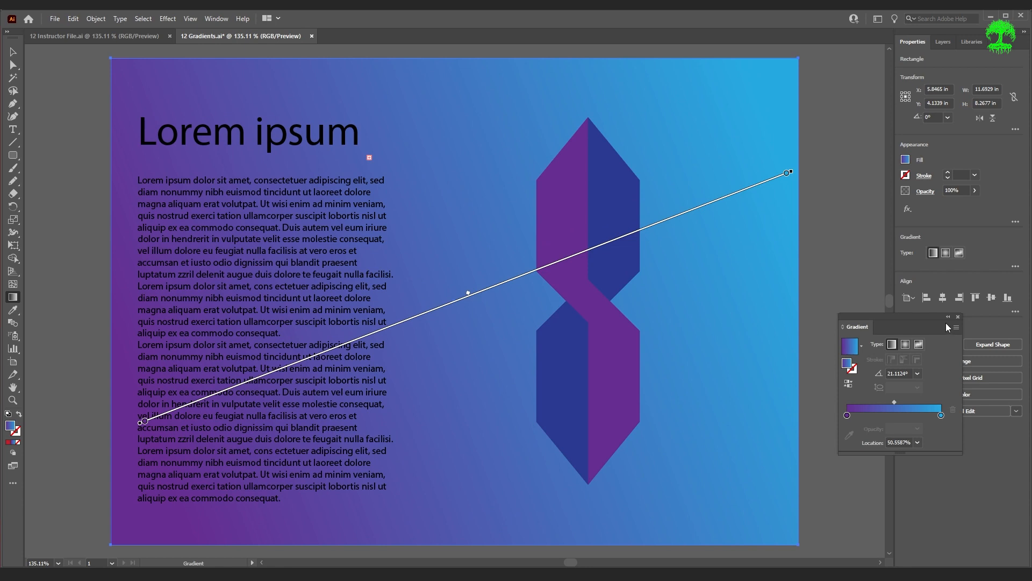
{"action": "key", "text": "g"}
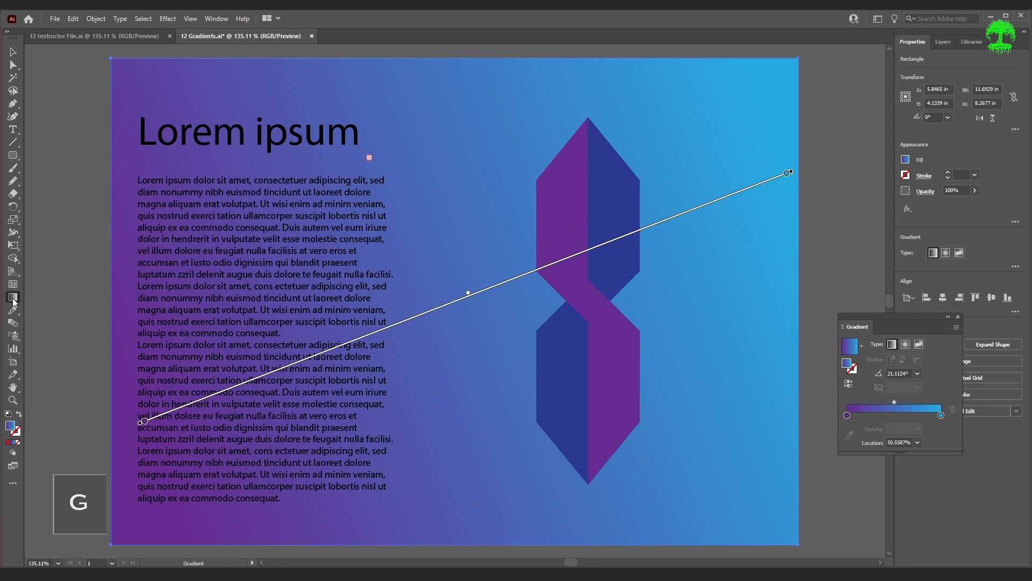
{"action": "left_click_drag", "start_coordinate": [195, 429], "coordinate": [803, 58]}
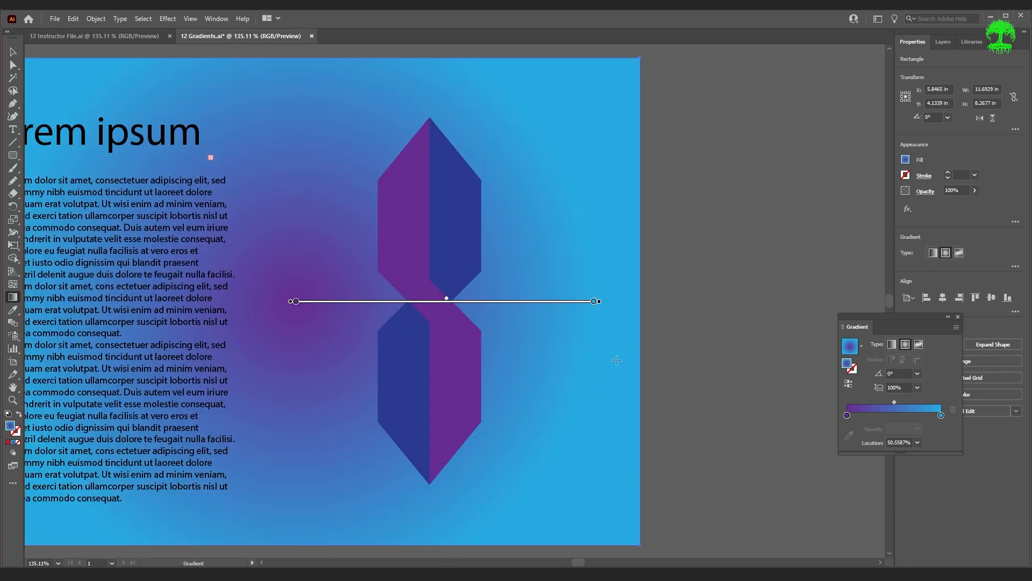
- Try a radial gradient on the background with its center moved toward the ribbon graphic, and return the gradient to linear
{"action": "left_click_drag", "start_coordinate": [263, 317], "coordinate": [488, 327]}
{"action": "left_click", "coordinate": [13, 52]}
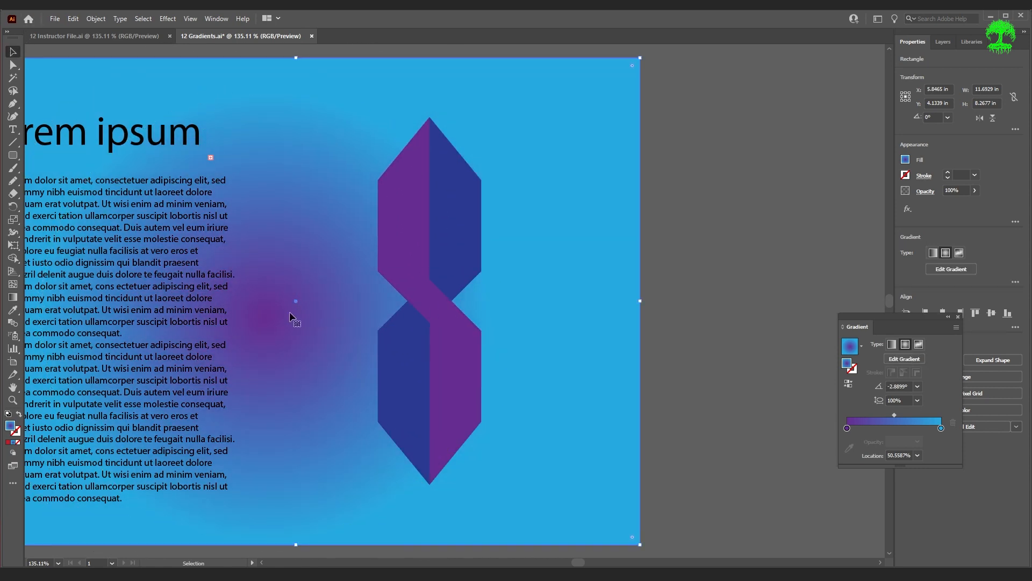
{"action": "left_click", "coordinate": [899, 360]}
{"action": "left_click_drag", "start_coordinate": [287, 317], "coordinate": [486, 286]}
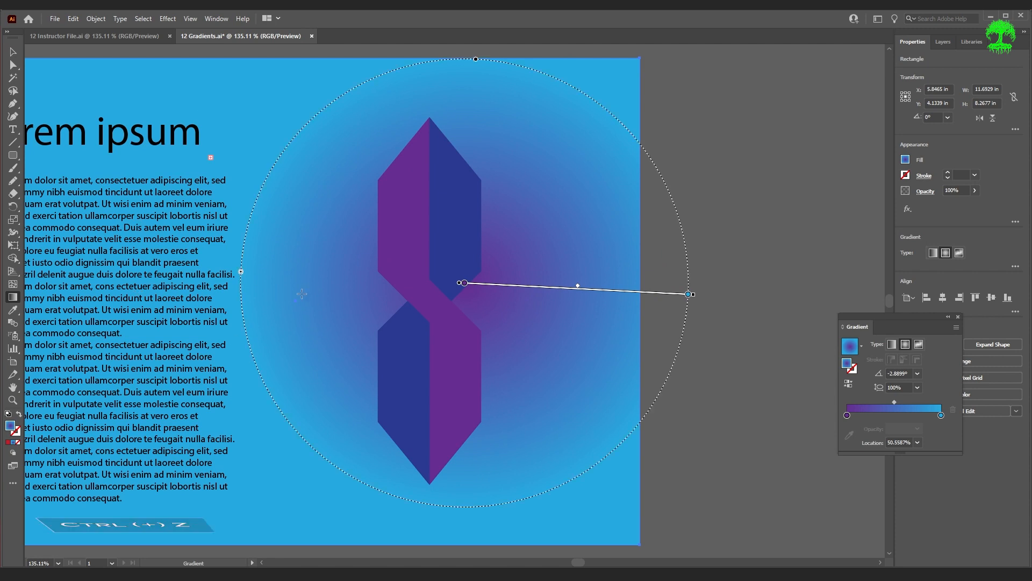
{"action": "key", "text": "ctrl+z"}
{"action": "left_click", "coordinate": [891, 346]}
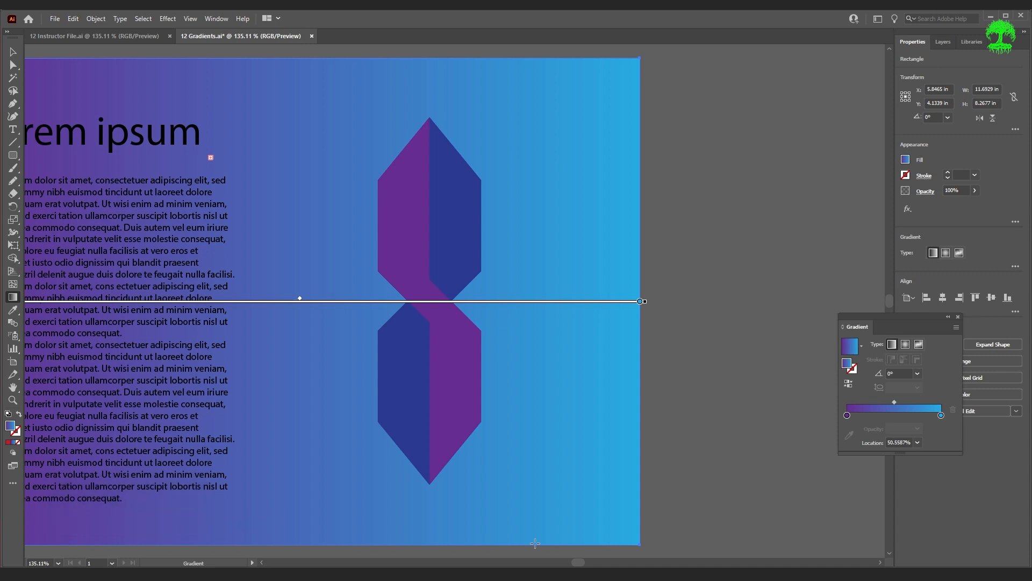
- Fill the purple ribbon shape of the graphic with the white-to-black linear gradient
{"action": "key", "text": "v"}
{"action": "key", "text": "ctrl+0"}
{"action": "key", "text": "g"}
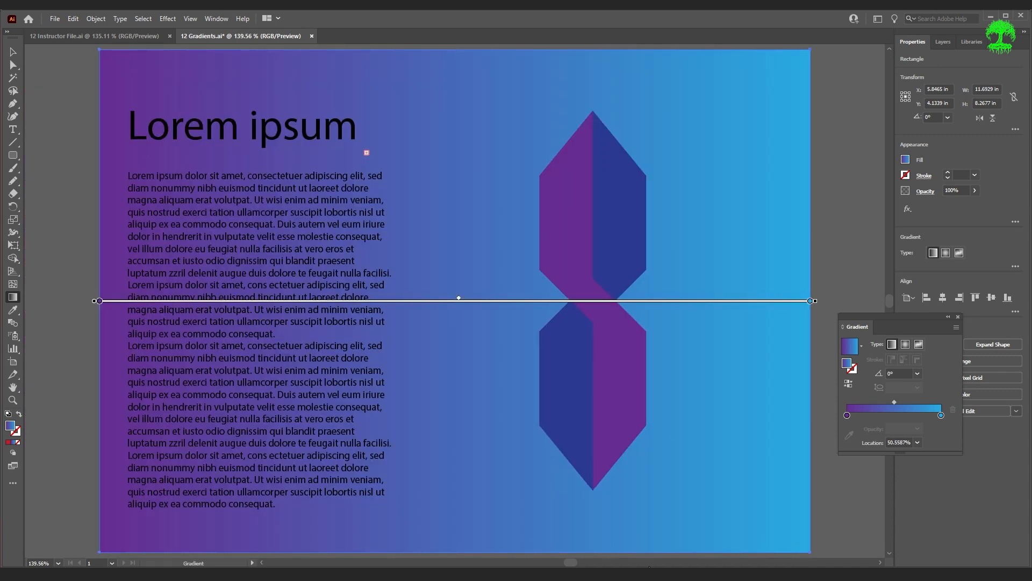
{"action": "key", "text": "v"}
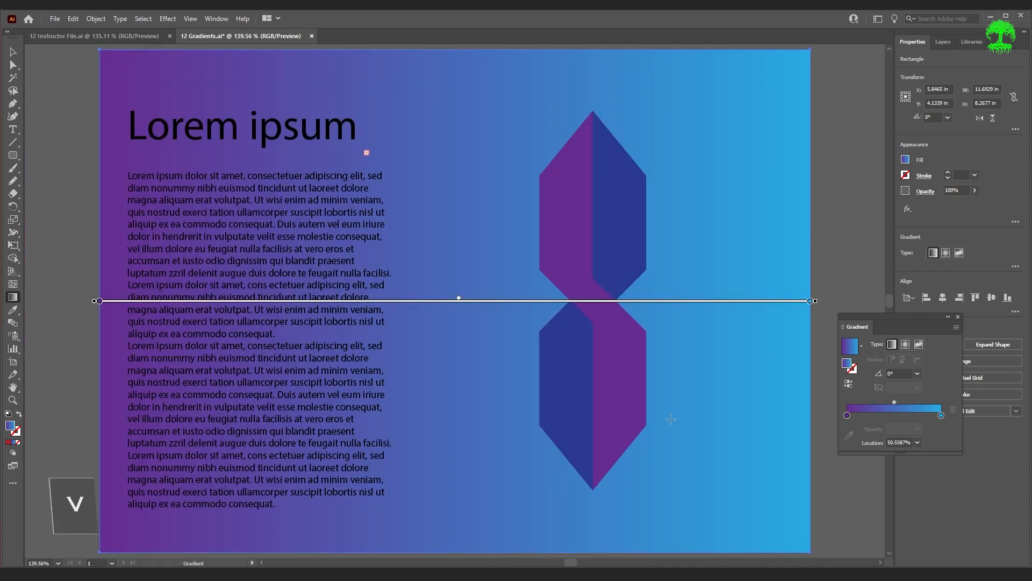
{"action": "left_click", "coordinate": [13, 50]}
{"action": "left_click", "coordinate": [595, 404]}
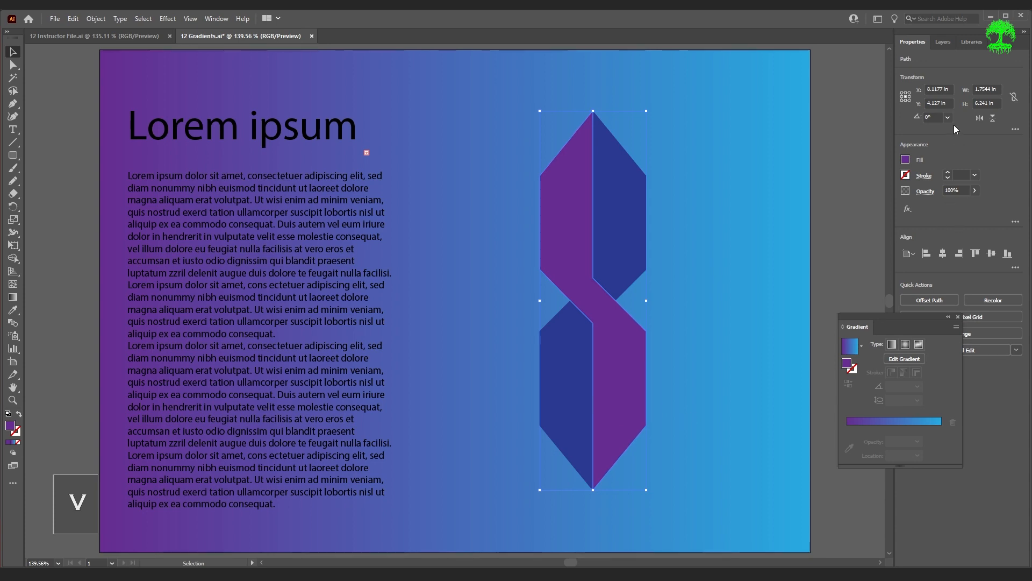
{"action": "left_click", "coordinate": [905, 160]}
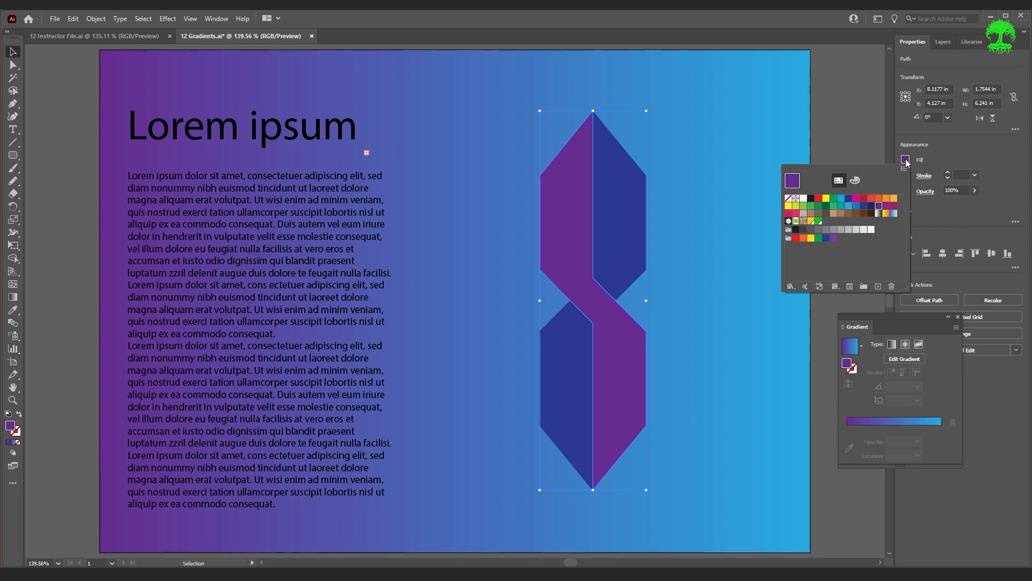
{"action": "left_click", "coordinate": [877, 214]}
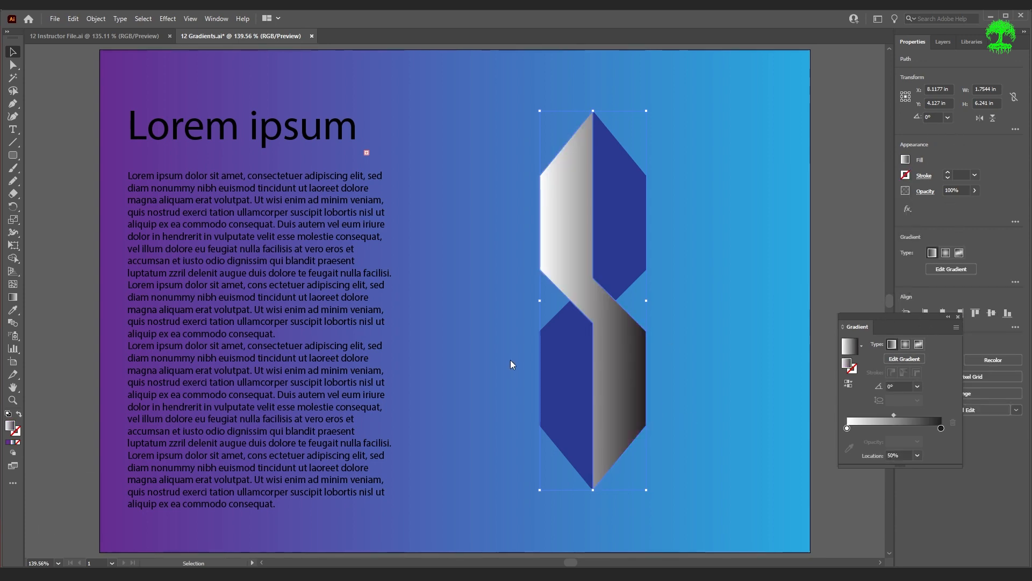
- Recolor the ribbon's linear gradient with a purple swatch for the start stop and a light blue swatch for the end stop
{"action": "left_click_drag", "start_coordinate": [887, 318], "coordinate": [275, 227]}
{"action": "double_click", "coordinate": [329, 339]}
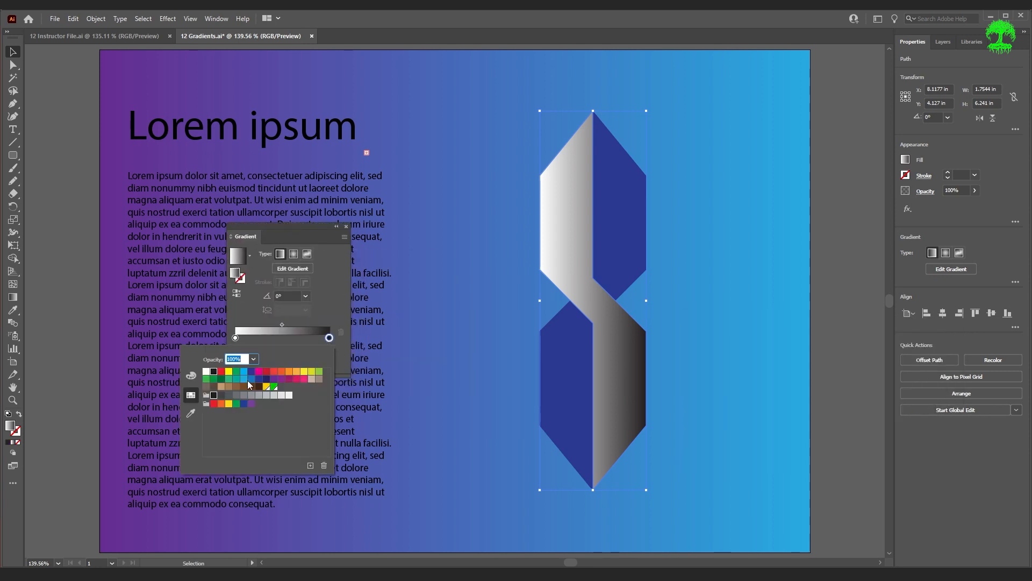
{"action": "left_click", "coordinate": [246, 380]}
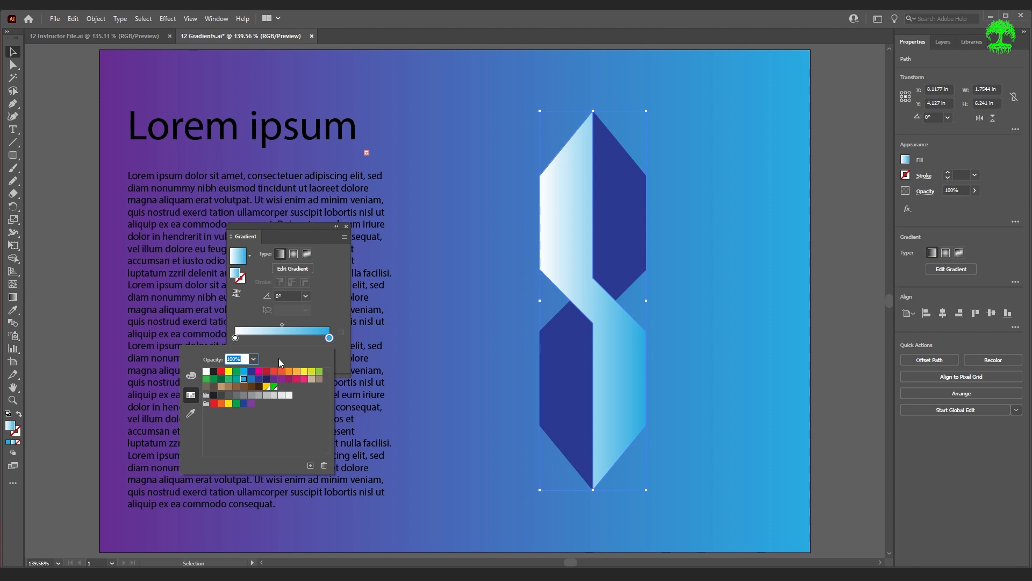
{"action": "left_click", "coordinate": [235, 337]}
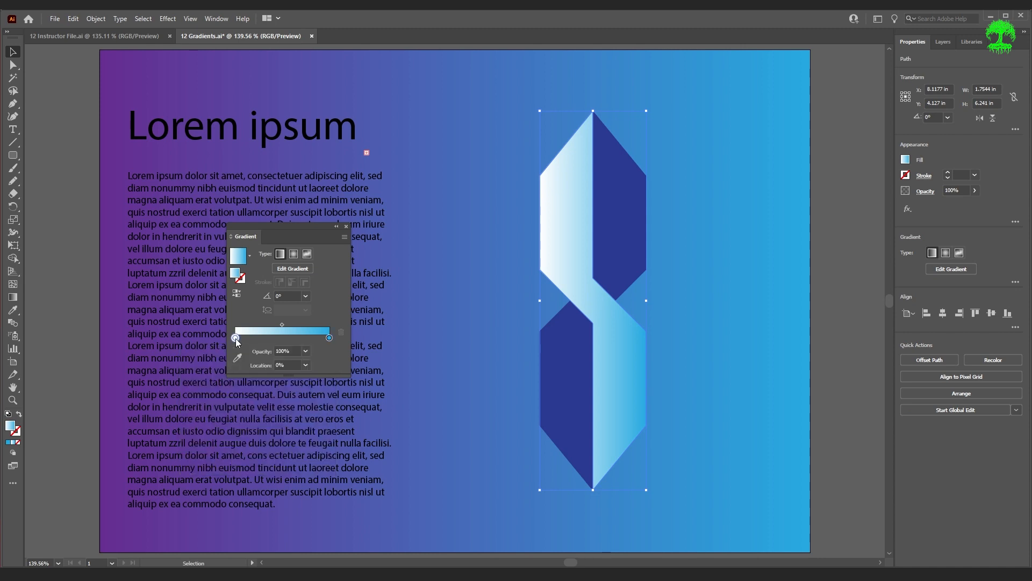
{"action": "double_click", "coordinate": [235, 338]}
{"action": "left_click", "coordinate": [273, 378]}
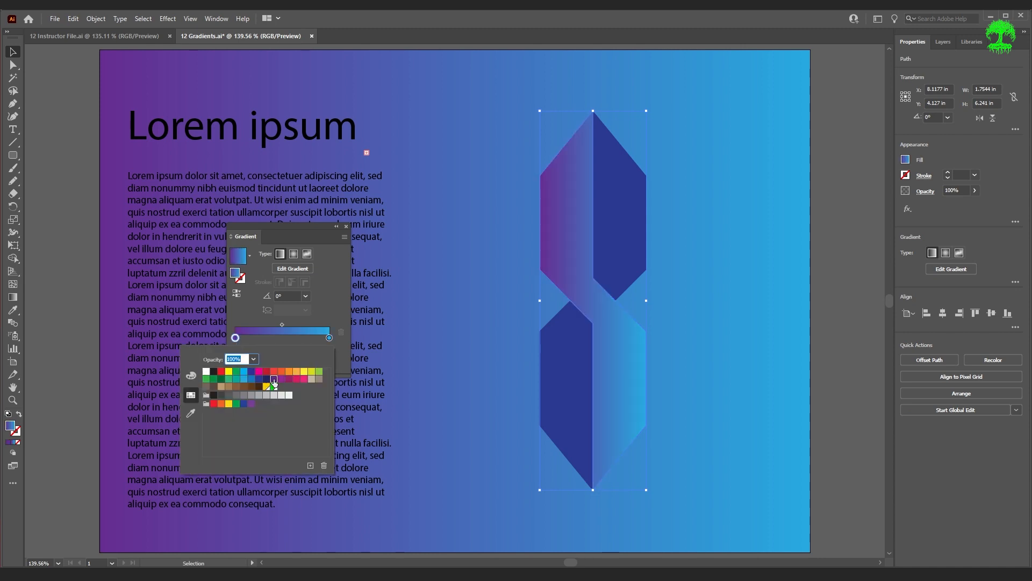
- Shift the midpoint of the ribbon's purple-to-blue gradient toward the blue stop, to about 72%
{"action": "left_click", "coordinate": [280, 327]}
{"action": "left_click_drag", "start_coordinate": [281, 326], "coordinate": [309, 328]}
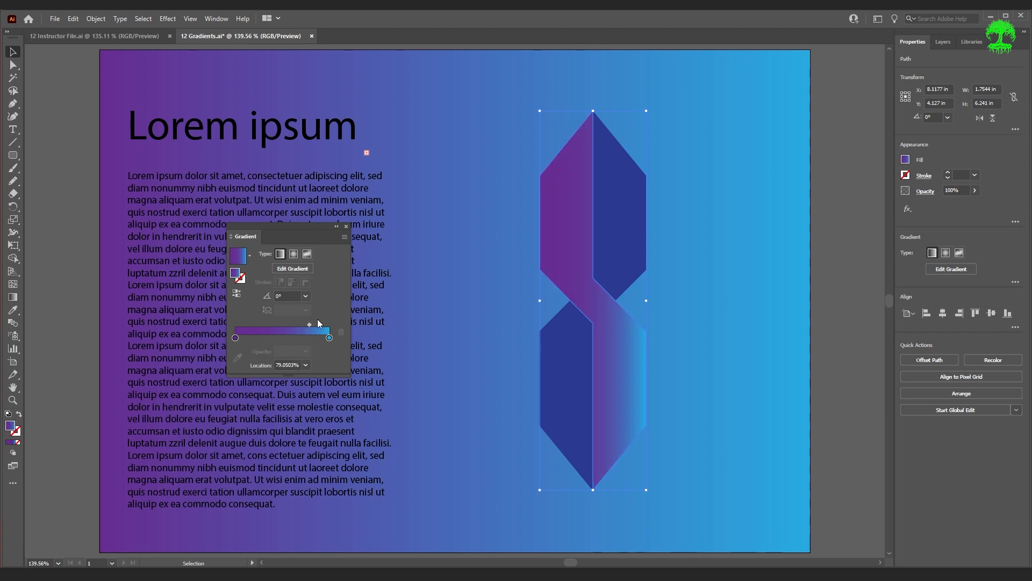
{"action": "left_click_drag", "start_coordinate": [309, 324], "coordinate": [303, 324]}
- Redraw the ribbon's gradient with the Gradient tool from its upper left section down to its lower right section, at about -77°
{"action": "left_click", "coordinate": [14, 296]}
{"action": "left_click_drag", "start_coordinate": [569, 197], "coordinate": [624, 440]}
{"action": "key", "text": "v"}
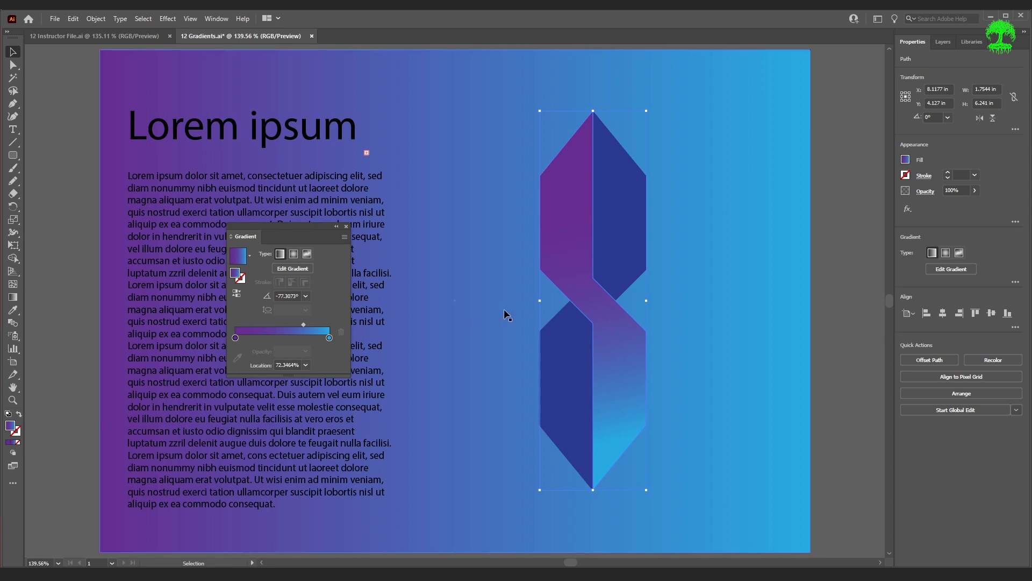